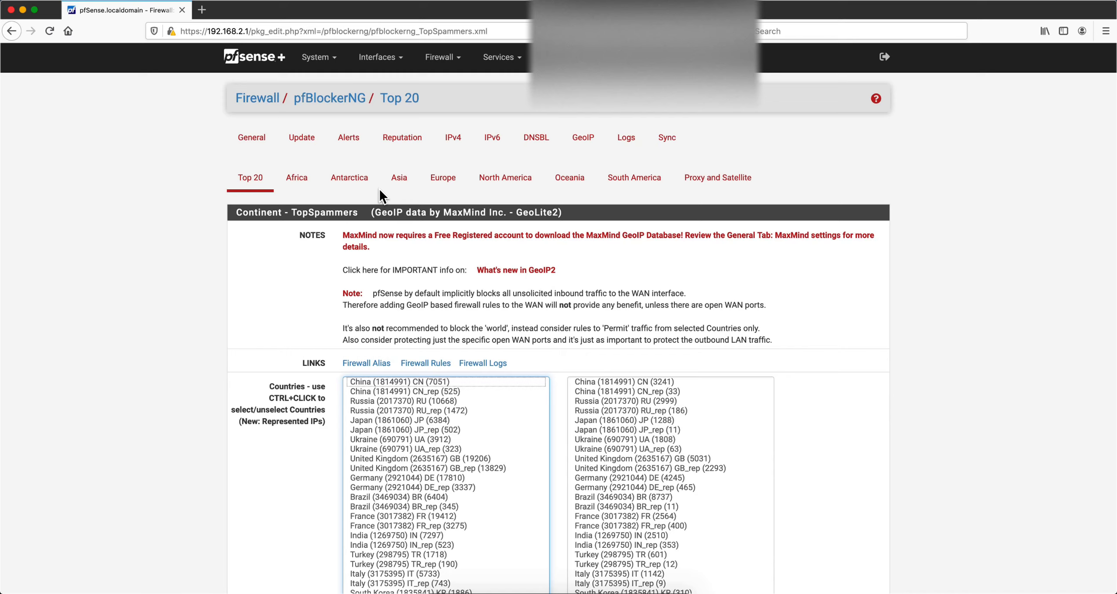
# Open the Africa GeoIP continent page and review the countries selected in the IPv4 and IPv6 lists
pyautogui.click(305, 187)
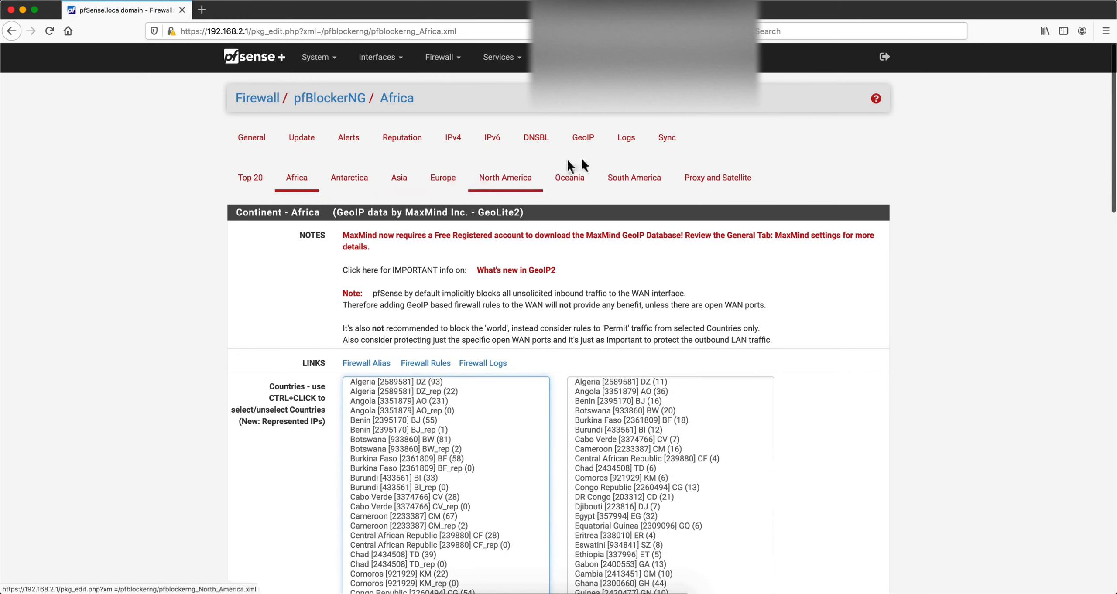
pyautogui.scroll(-3, 499, 375)
pyautogui.scroll(-13, 497, 368)
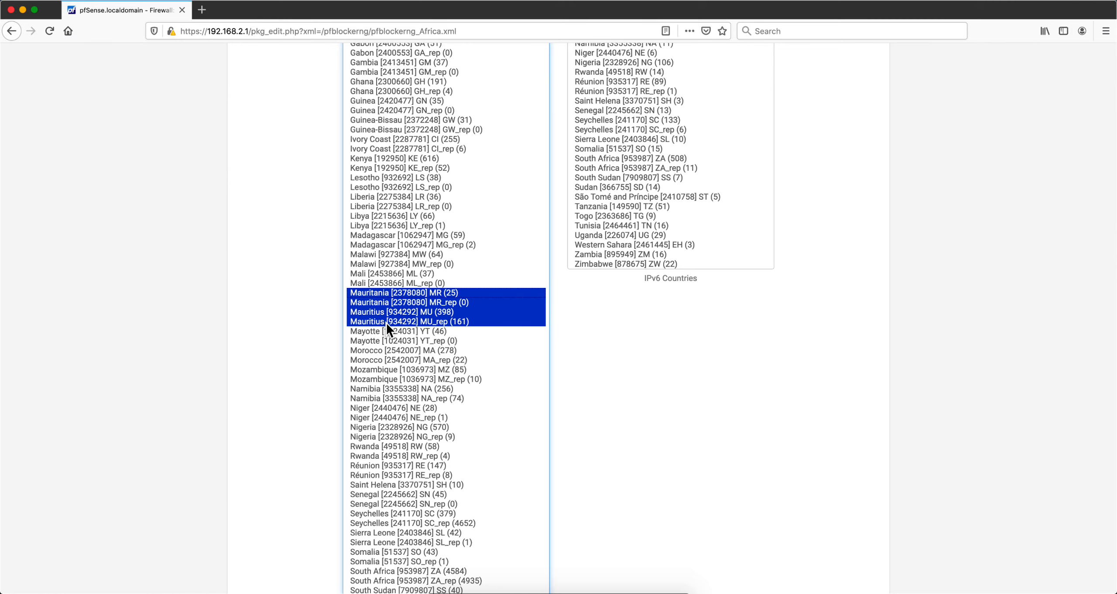
pyautogui.scroll(15, 431, 333)
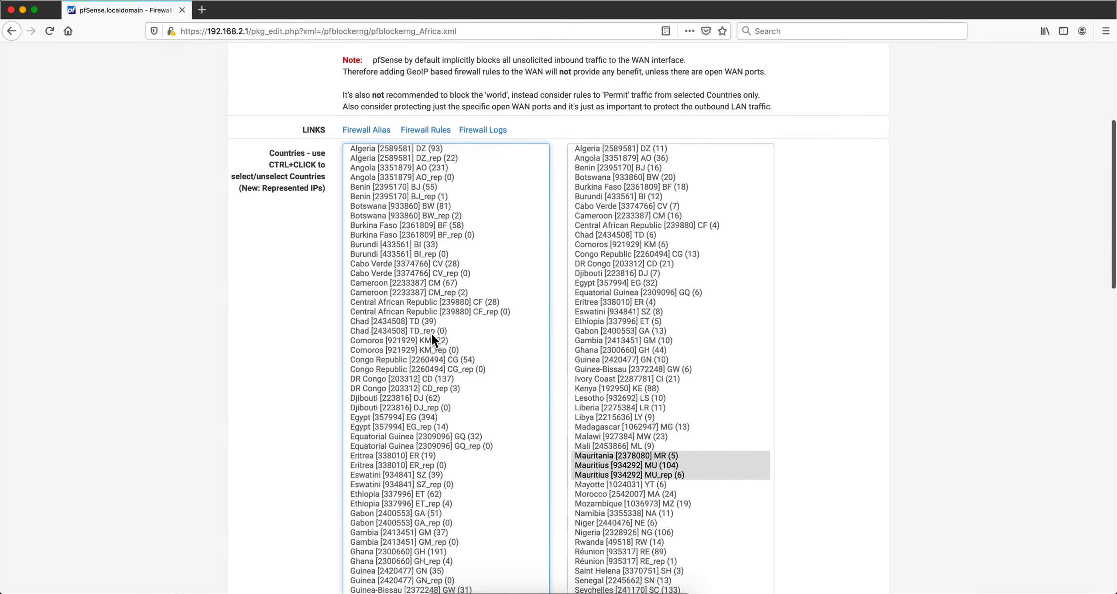
pyautogui.scroll(5, 180, 234)
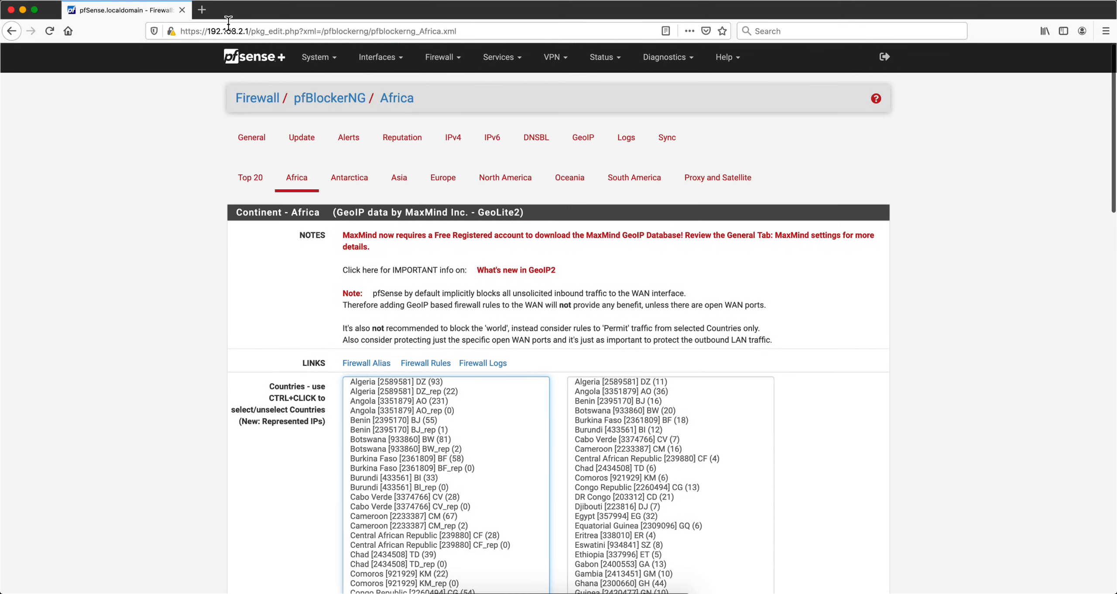
# Open a new browser tab and visit govmu.org to check the site loads
pyautogui.click(75, 1)
pyautogui.click(87, 20)
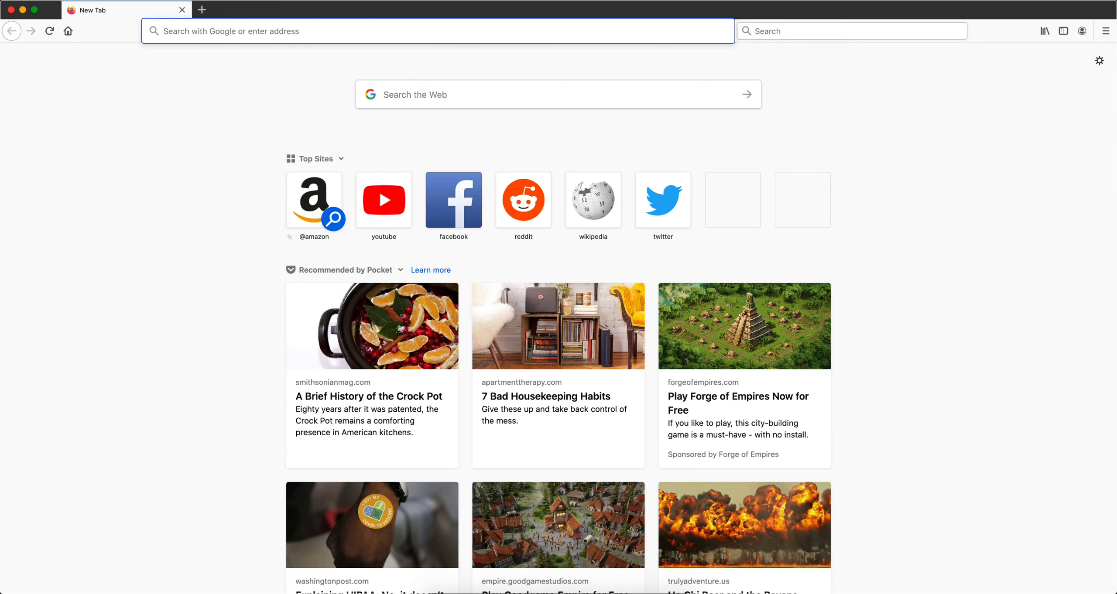
pyautogui.write('gov')
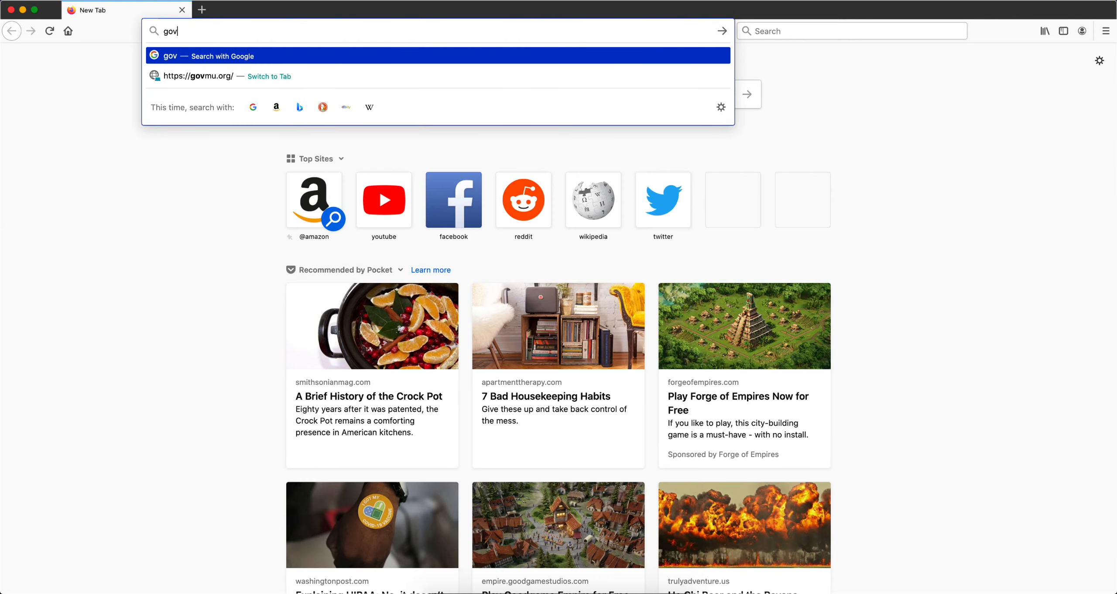
pyautogui.write('mu')
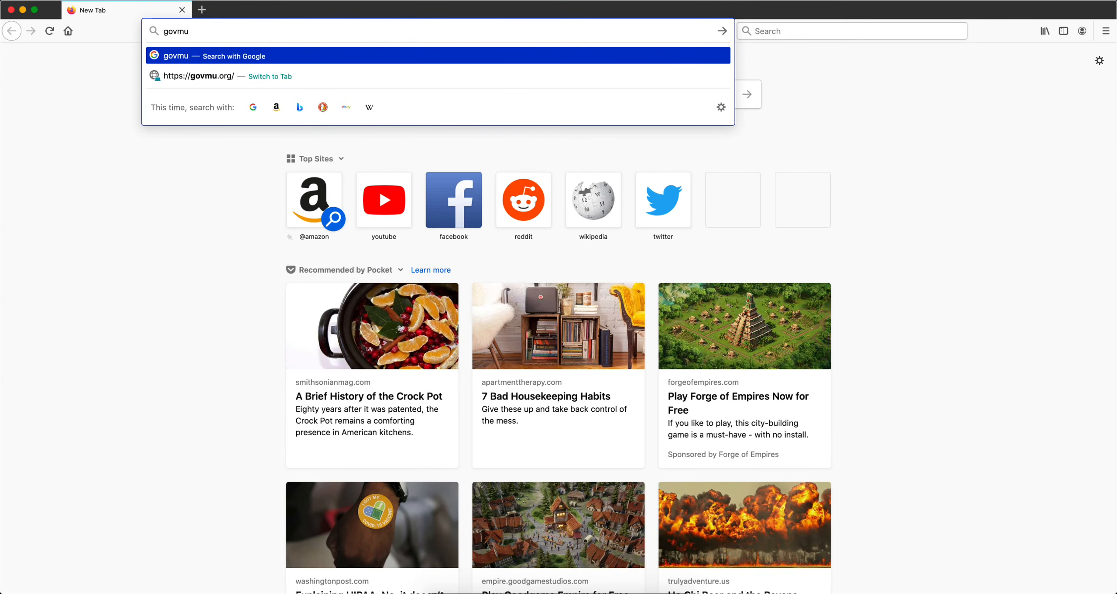
pyautogui.write('.p')
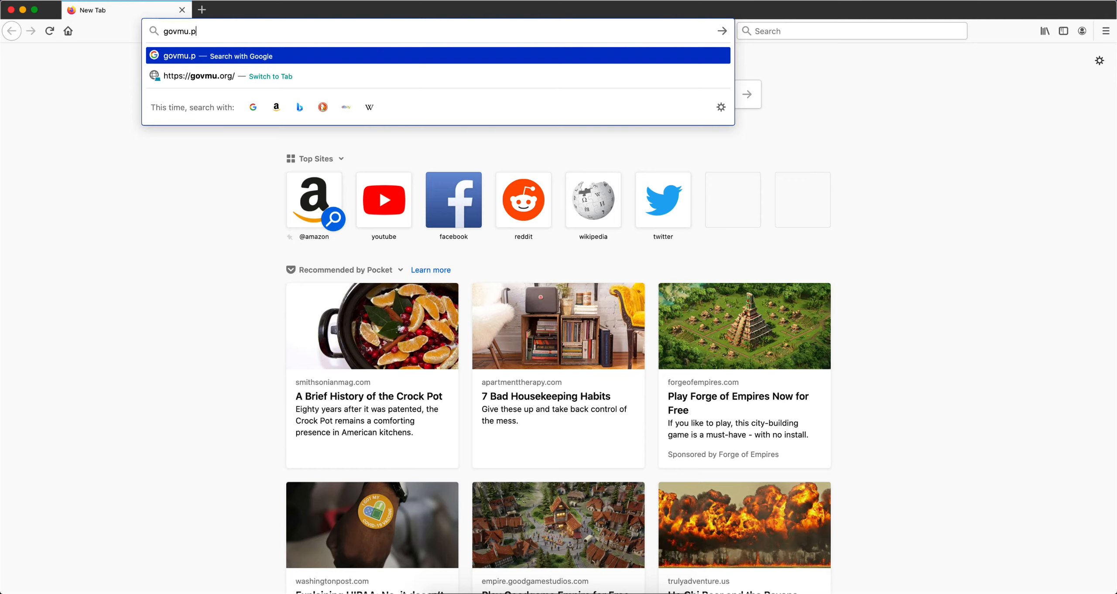
pyautogui.press('BackSpace')
pyautogui.write('org')
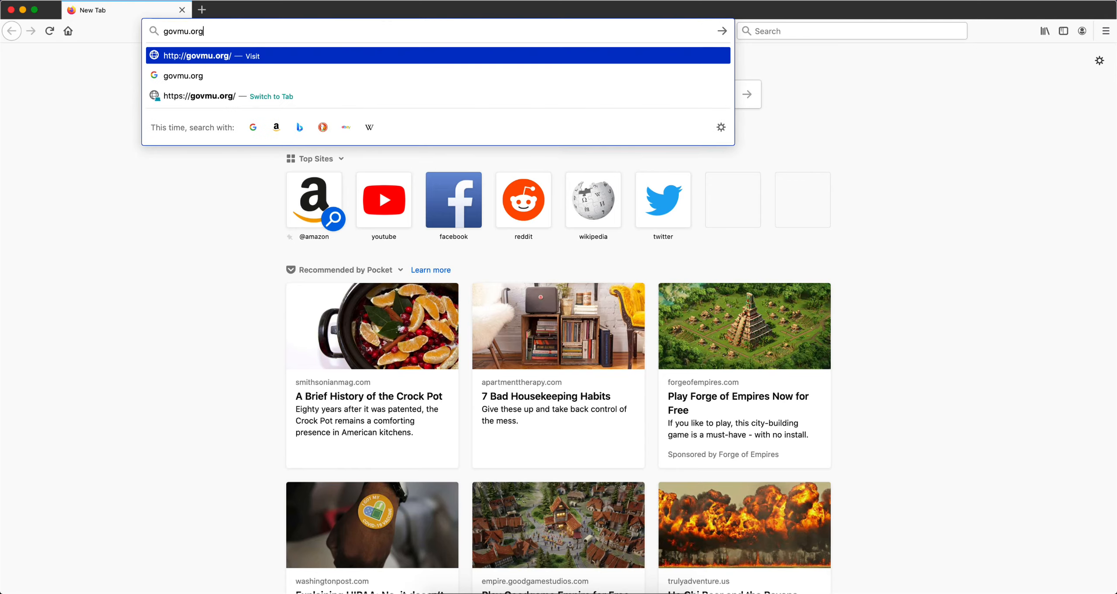
pyautogui.click(228, 56)
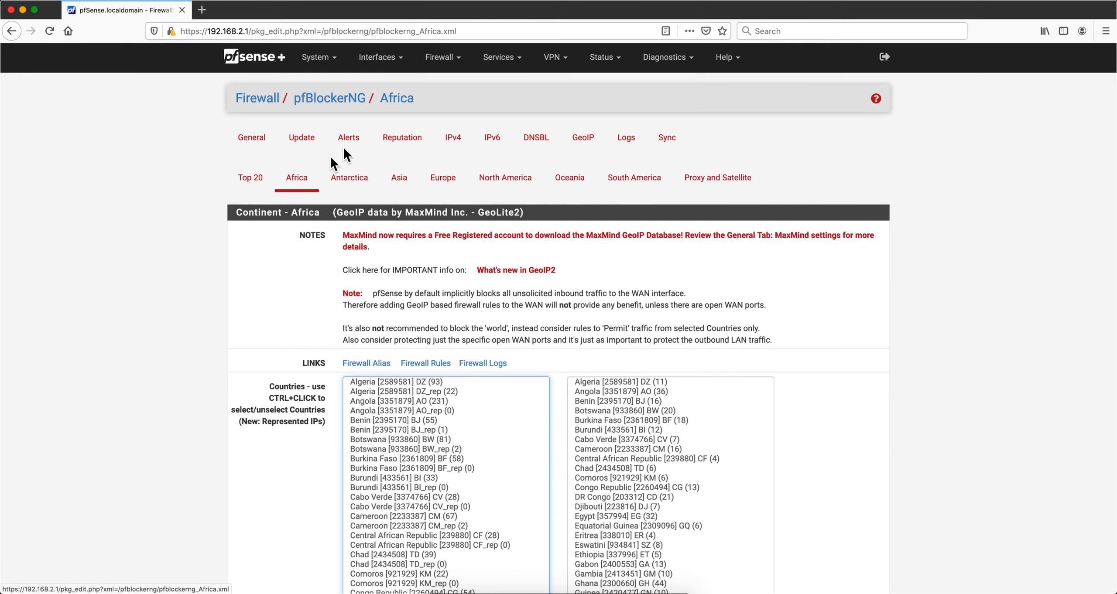
# Open pfBlockerNG general settings, enable pfBlockerNG, and save the settings
pyautogui.click(439, 57)
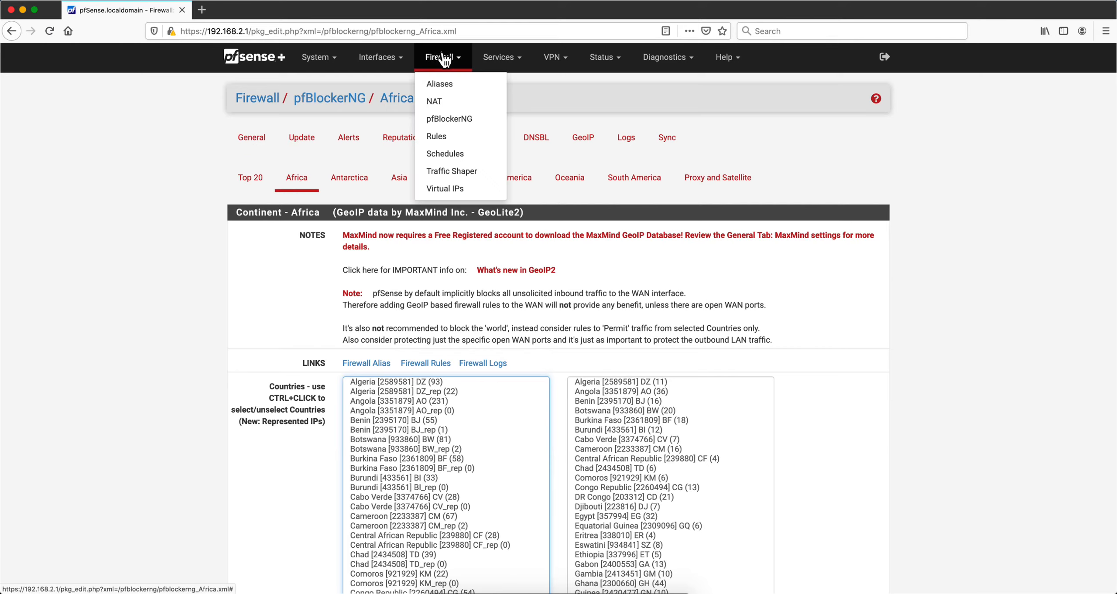
pyautogui.click(451, 119)
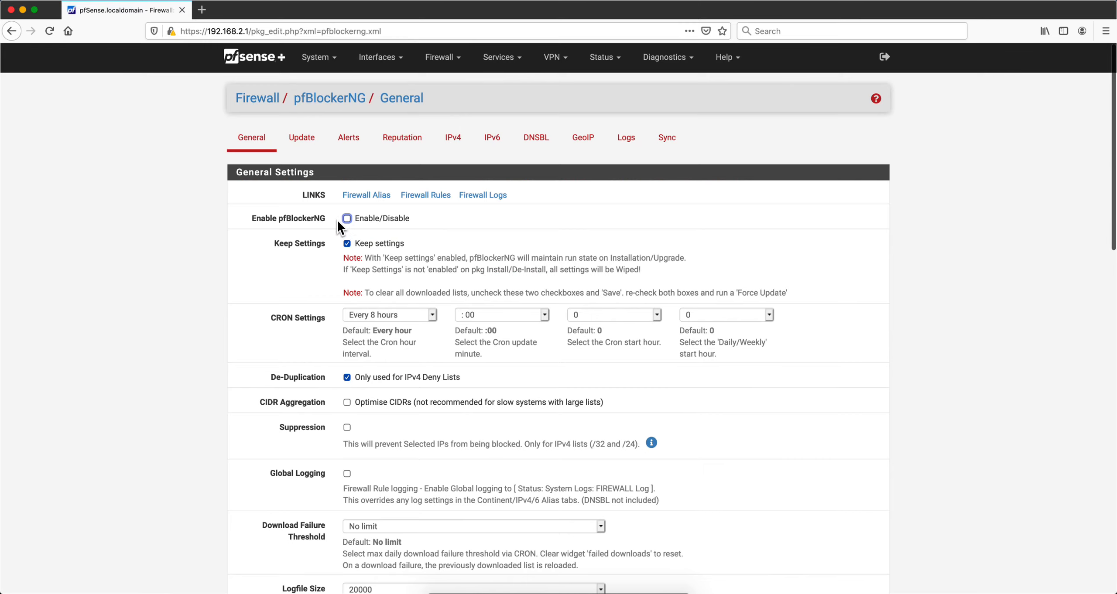
pyautogui.click(347, 218)
pyautogui.scroll(-3, 418, 258)
pyautogui.scroll(-15, 418, 251)
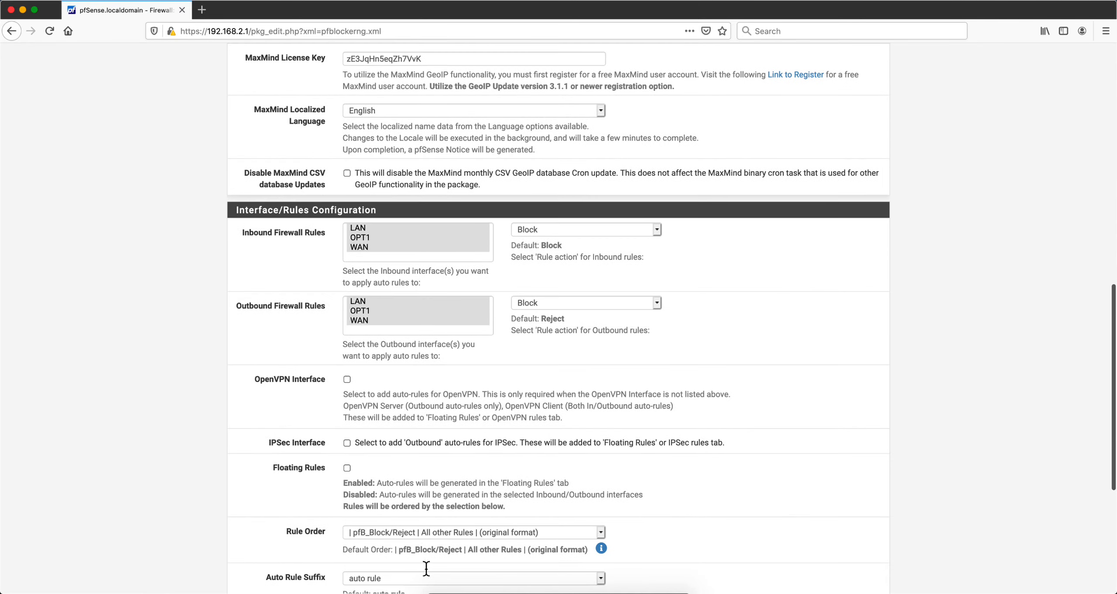
pyautogui.scroll(-5, 458, 522)
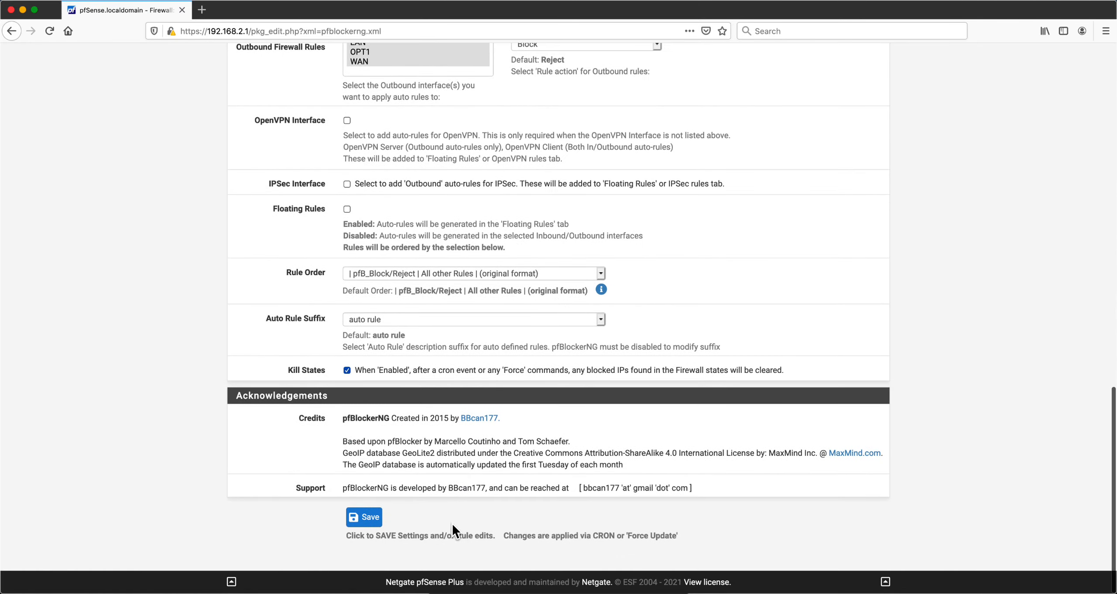
pyautogui.click(374, 523)
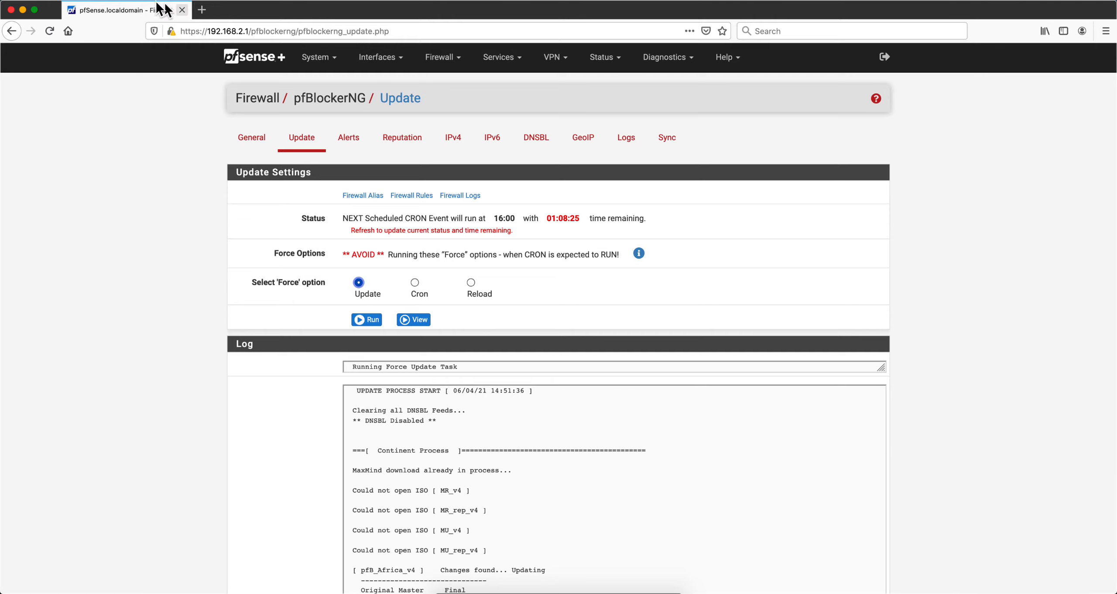
# Open a new tab and visit govmu.org again to test whether it is blocked
pyautogui.click(80, 2)
pyautogui.click(91, 17)
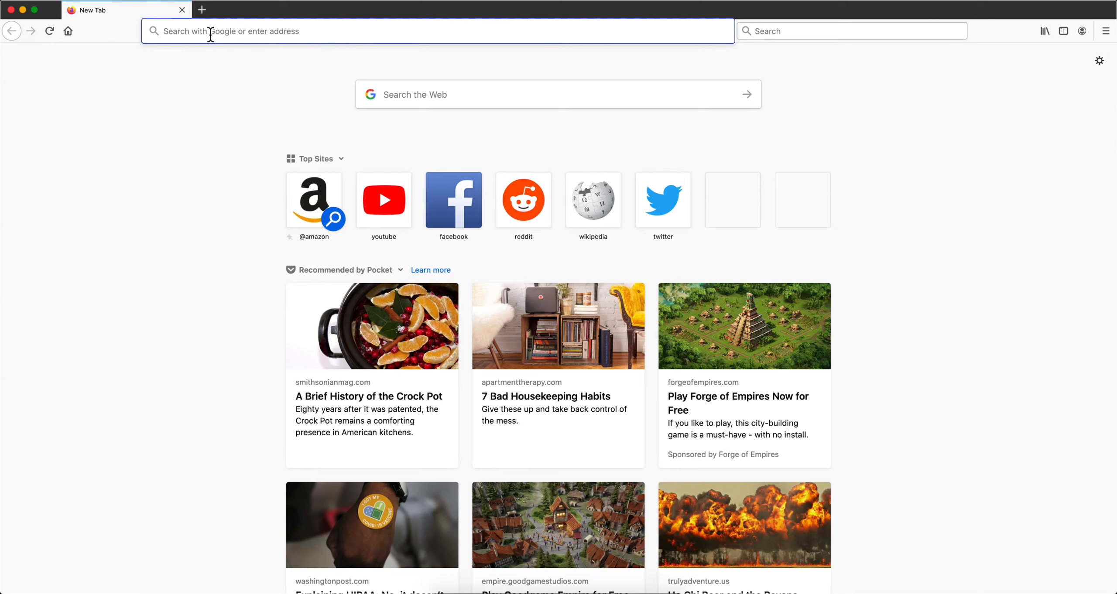
pyautogui.write('go')
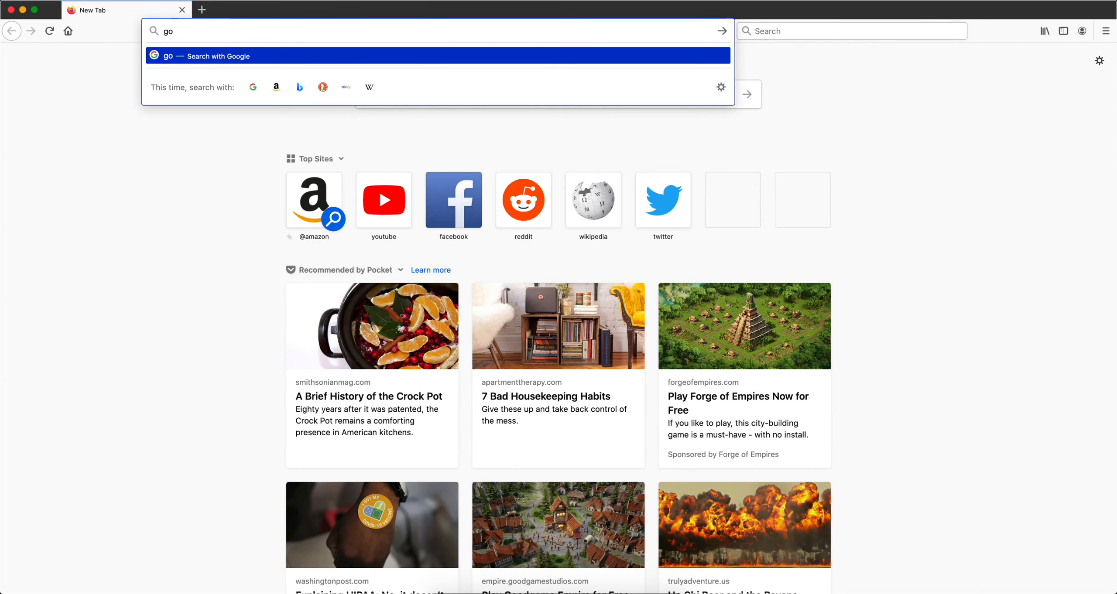
pyautogui.write('vmu.org')
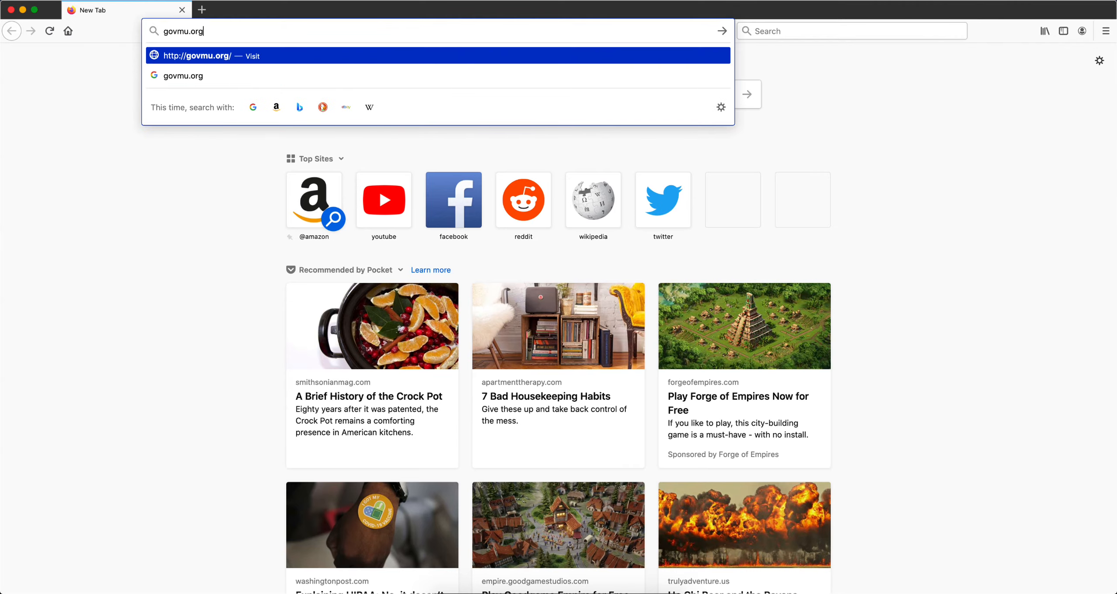
pyautogui.press('Return')
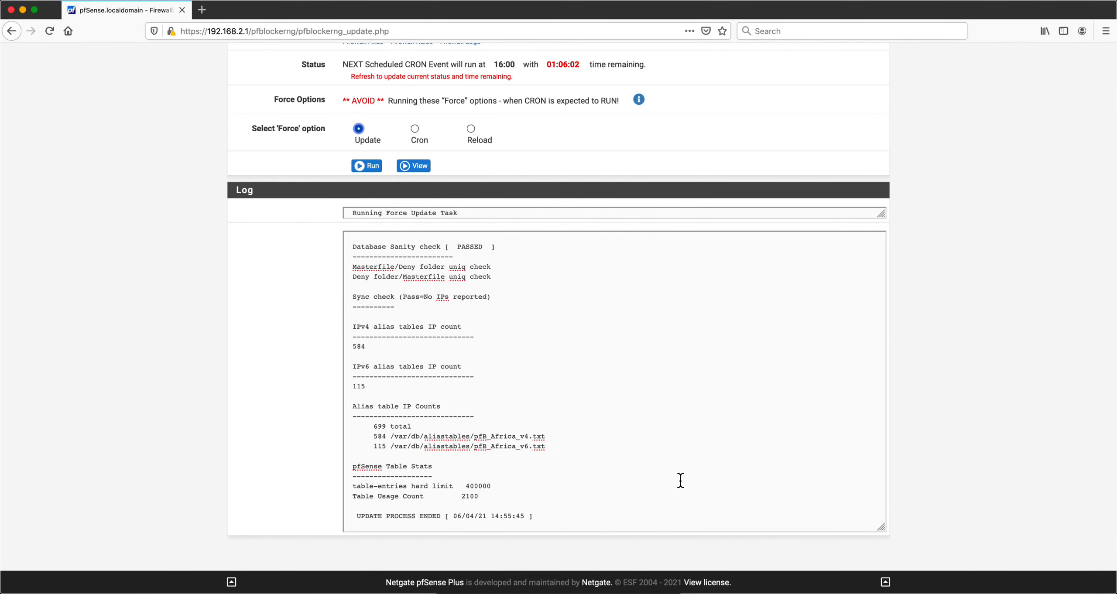
# Scroll through the force update log to examine the kill states entries for the Africa alias
pyautogui.scroll(3, 607, 483)
pyautogui.scroll(15, 606, 483)
pyautogui.scroll(2, 606, 483)
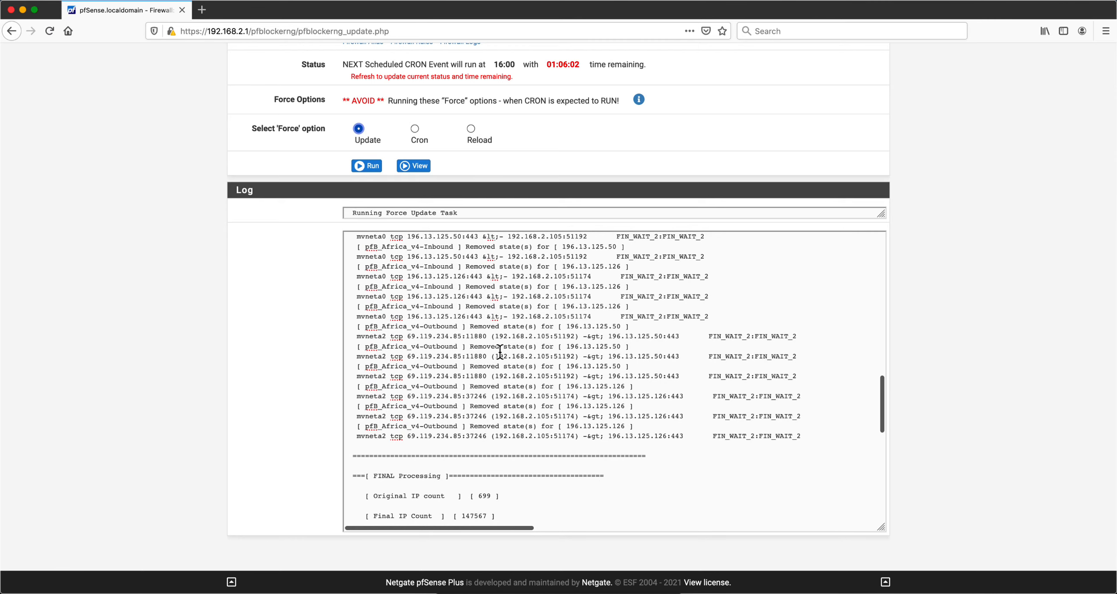
pyautogui.scroll(2, 500, 350)
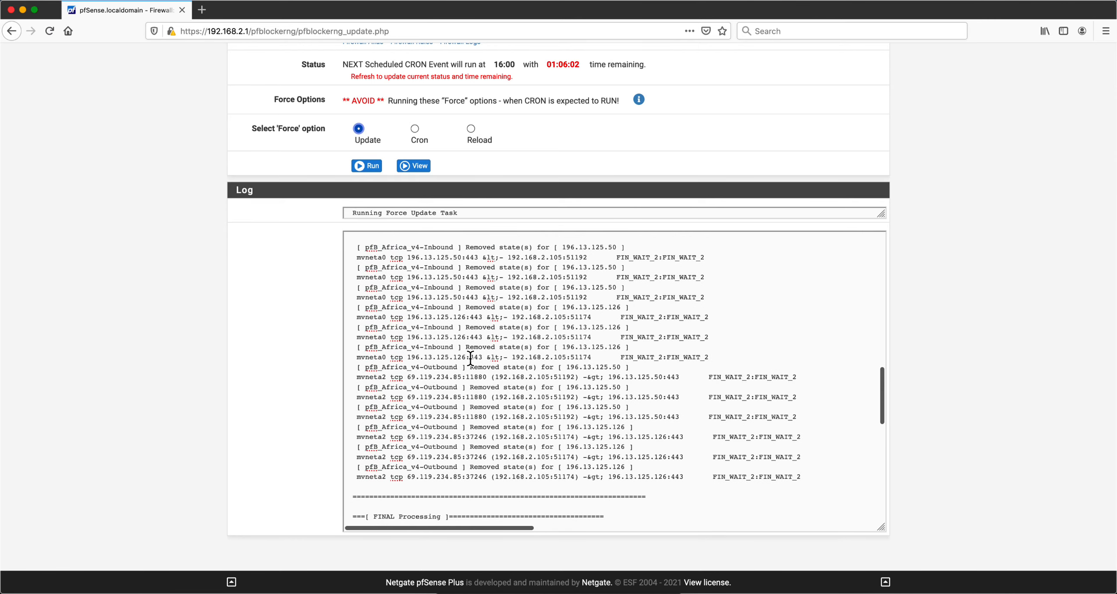
pyautogui.moveTo(471, 358)
pyautogui.mouseDown()
pyautogui.moveTo(404, 358)
pyautogui.moveTo(470, 357)
pyautogui.mouseUp()
pyautogui.scroll(4, 486, 359)
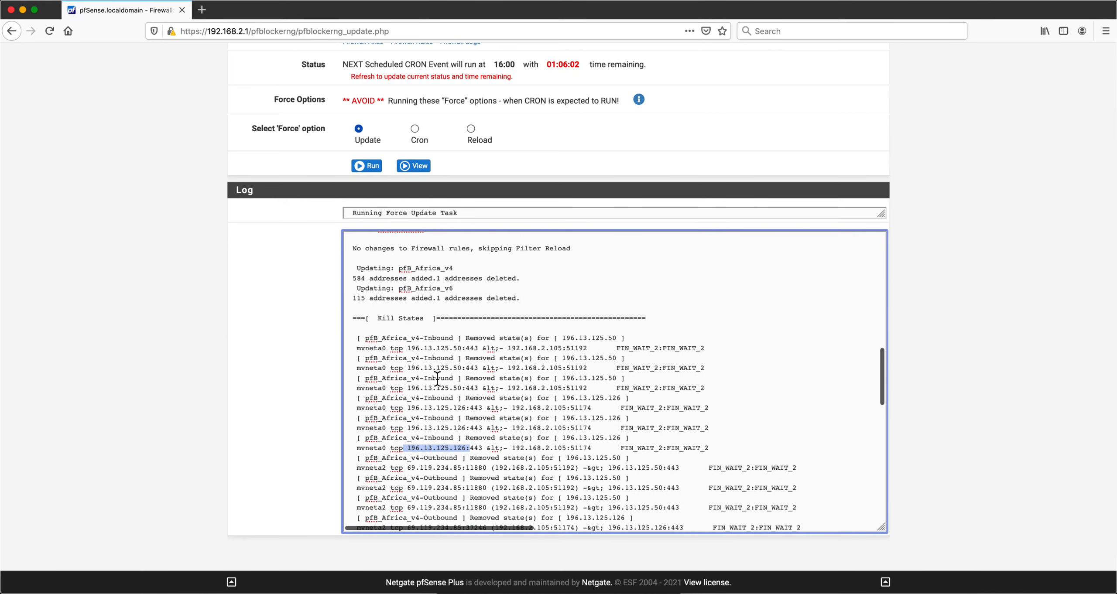
pyautogui.scroll(-15, 491, 430)
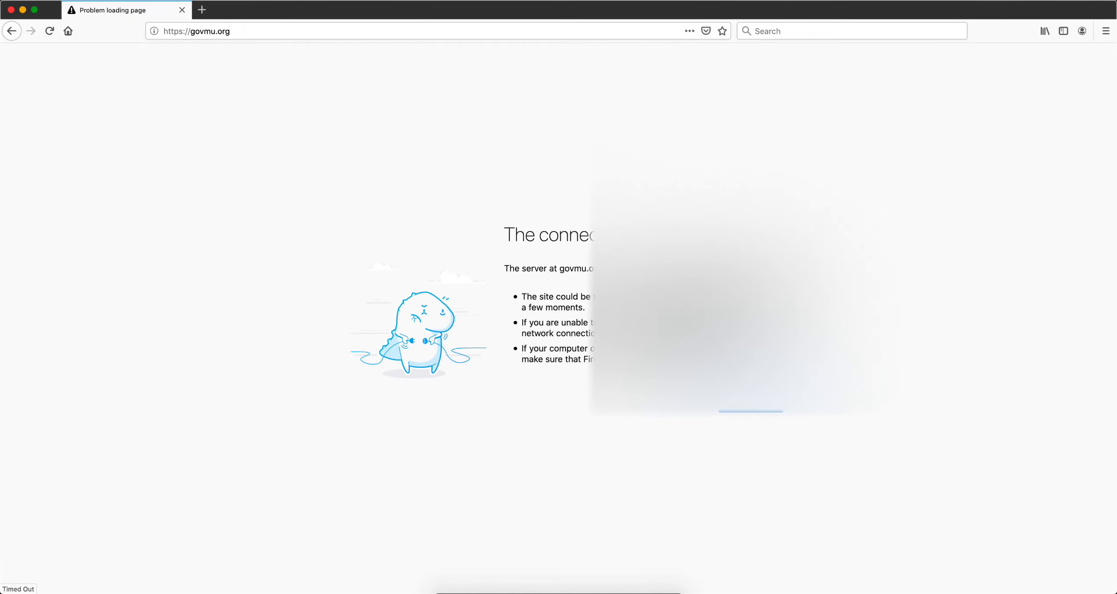
# Return to the firewall log tab and search the log page for 196.13.125.126
pyautogui.click(182, 11)
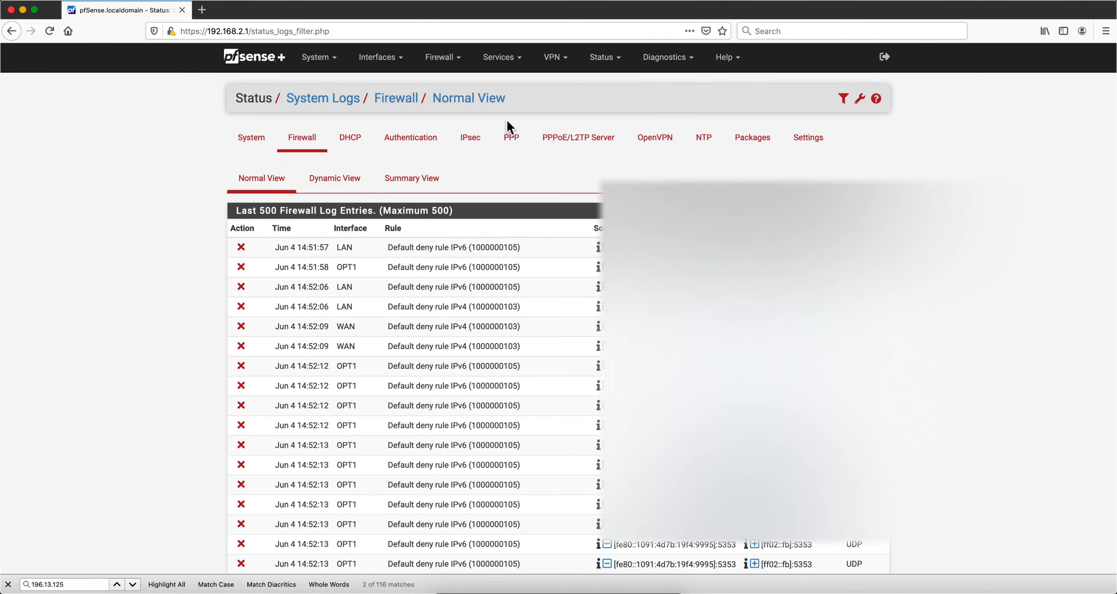
pyautogui.click(615, 63)
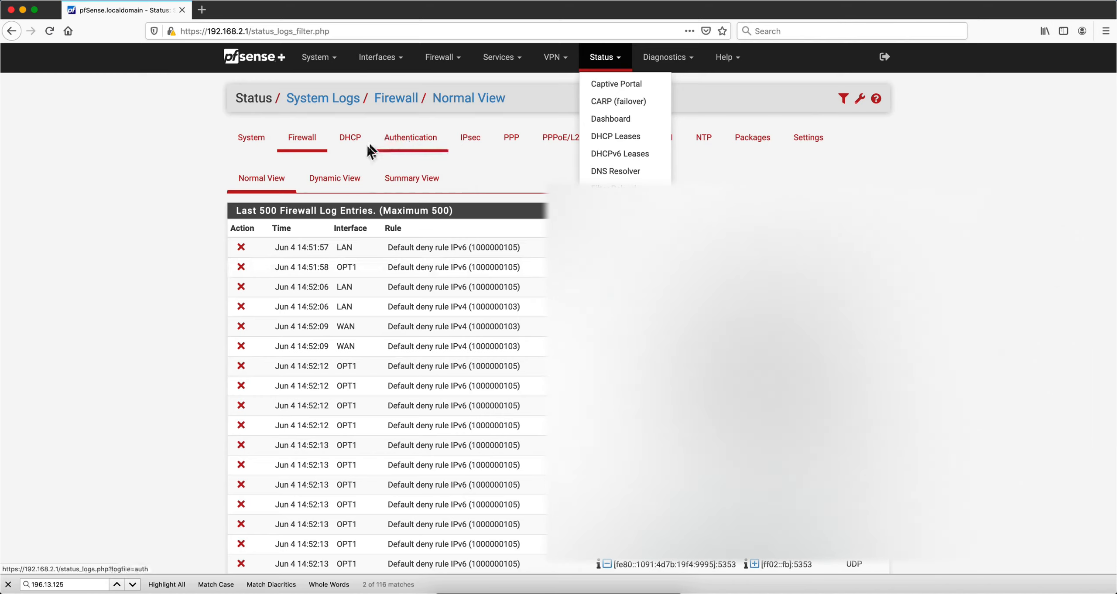
pyautogui.click(342, 159)
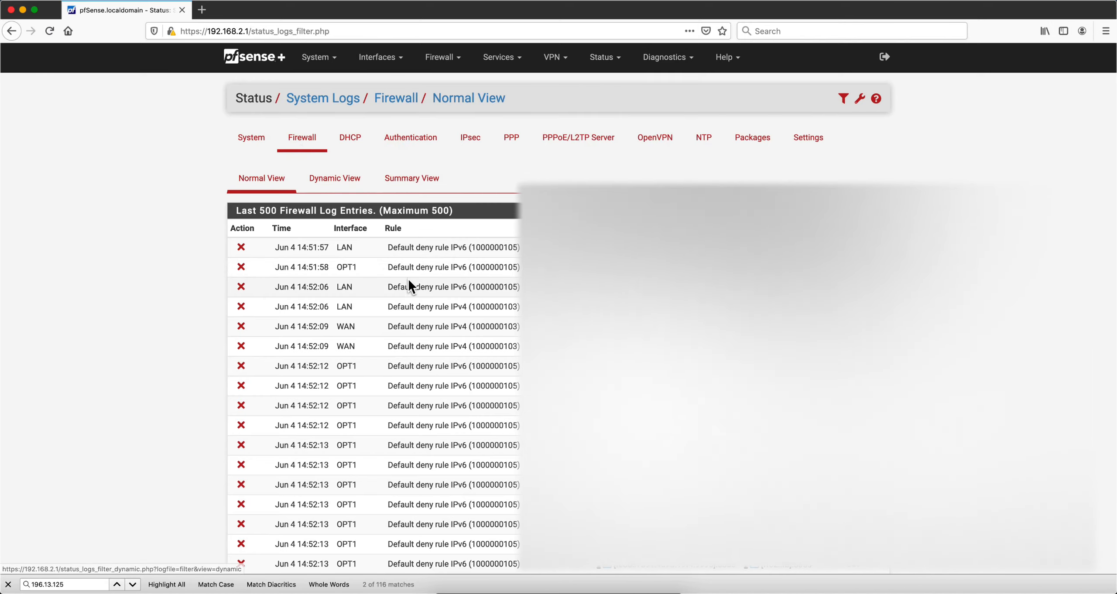
pyautogui.scroll(-3, 491, 285)
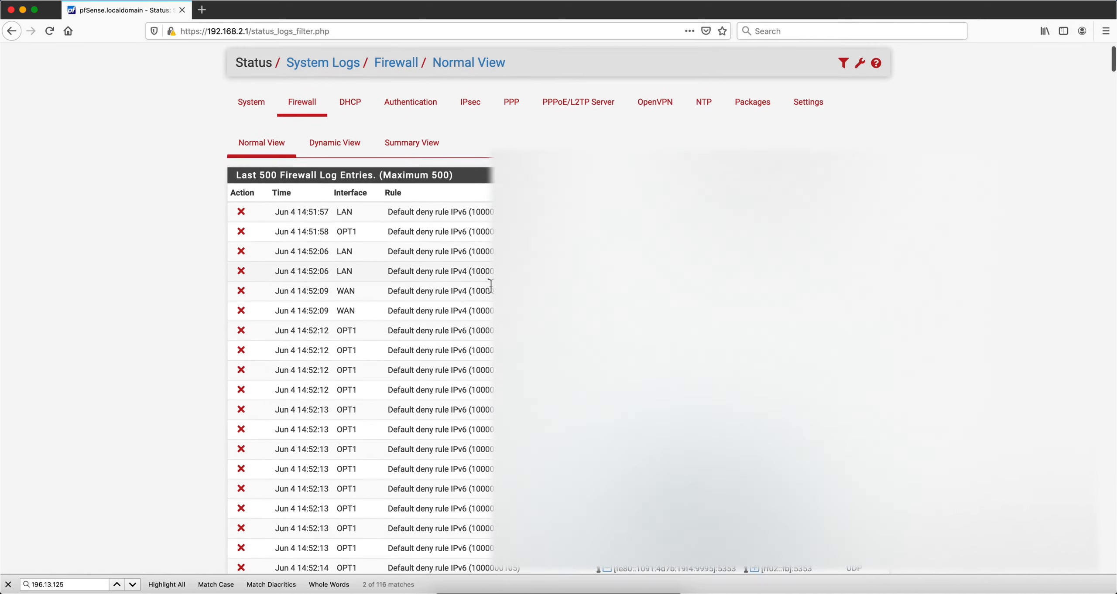
pyautogui.scroll(-2, 541, 287)
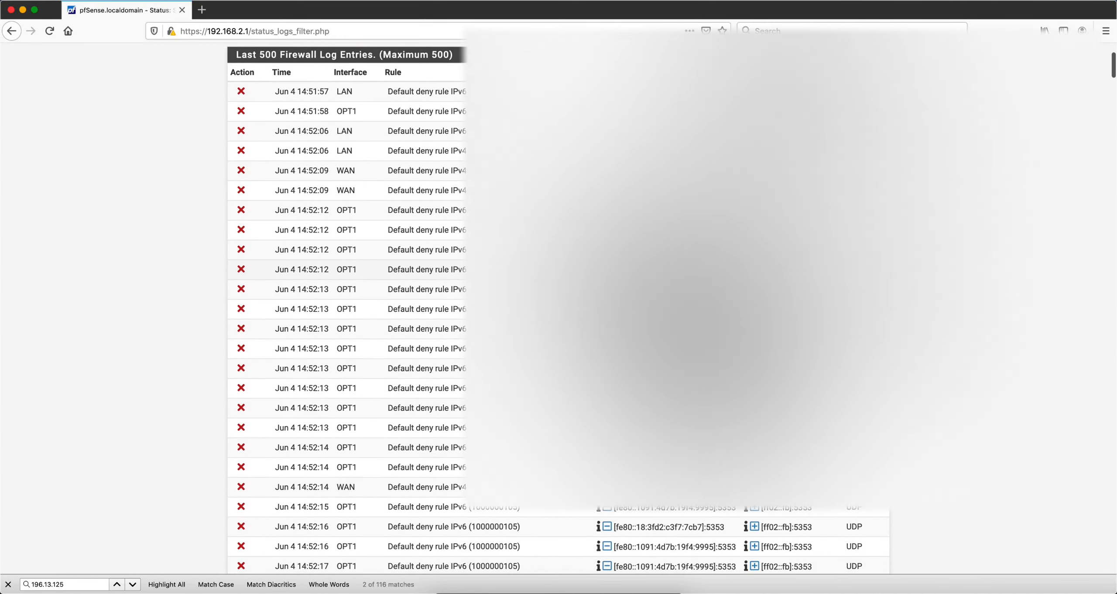
pyautogui.scroll(1, 541, 287)
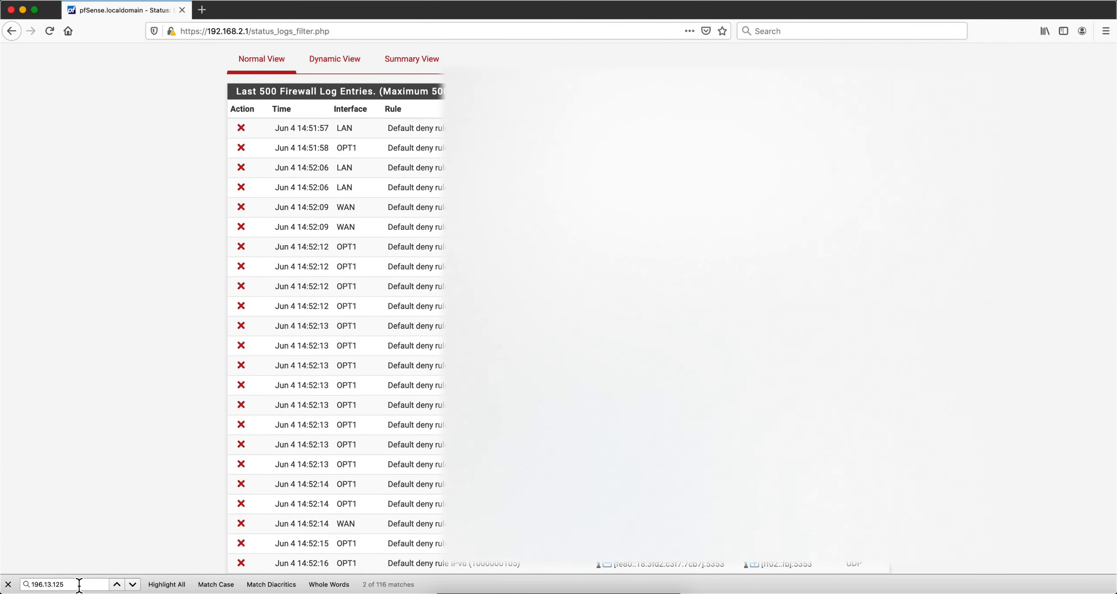
pyautogui.click(79, 584)
pyautogui.write('.126')
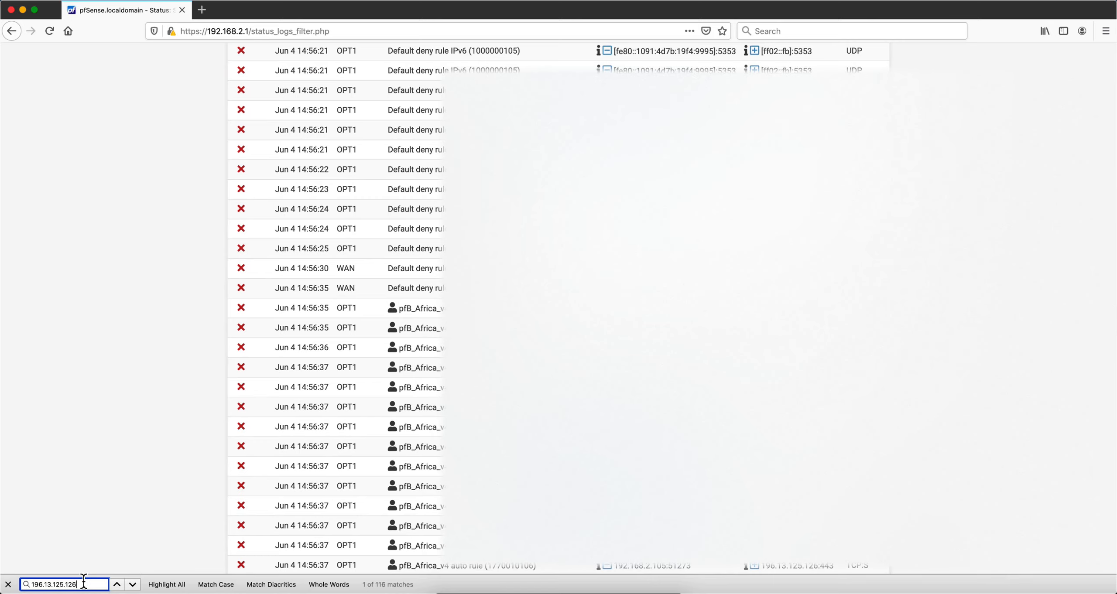
pyautogui.press('Return')
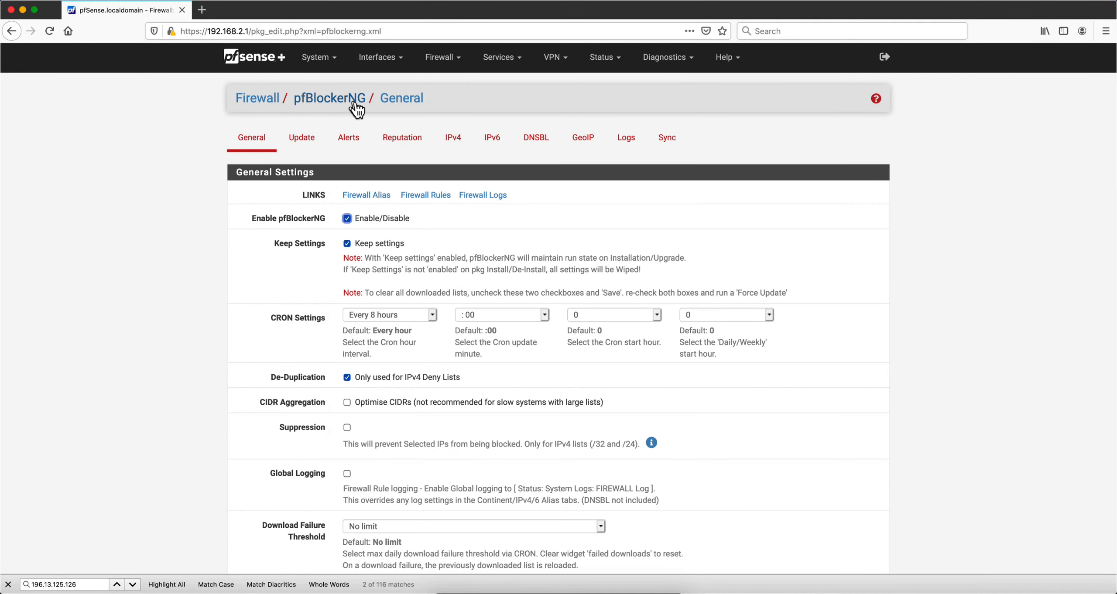
# Open the GeoIP Africa settings and deselect the Mauritania and Mauritius entries in the IPv4 countries list
pyautogui.click(584, 140)
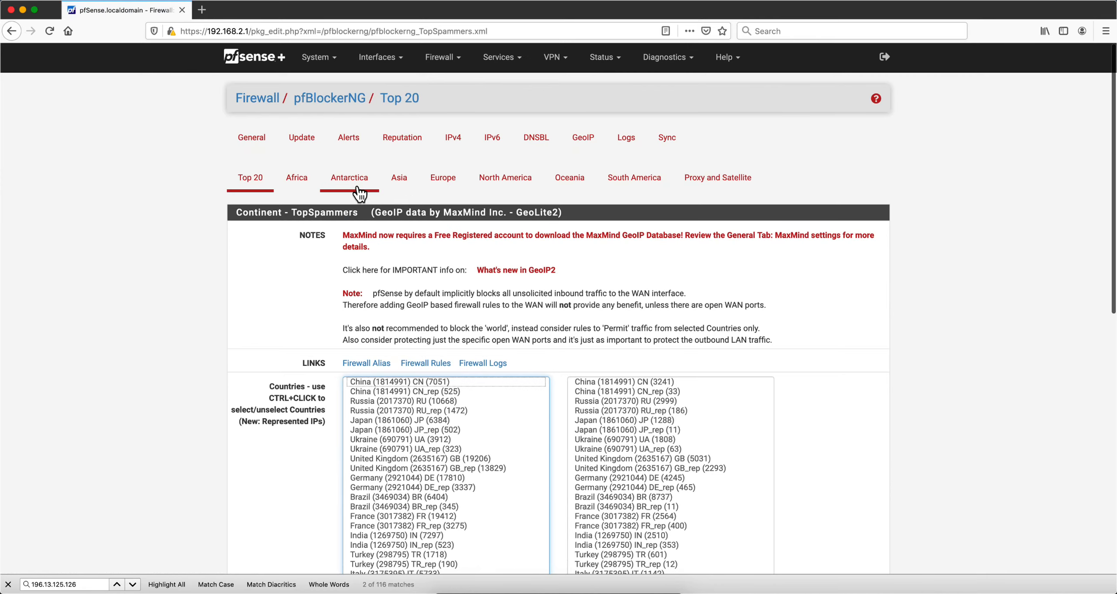
pyautogui.click(306, 186)
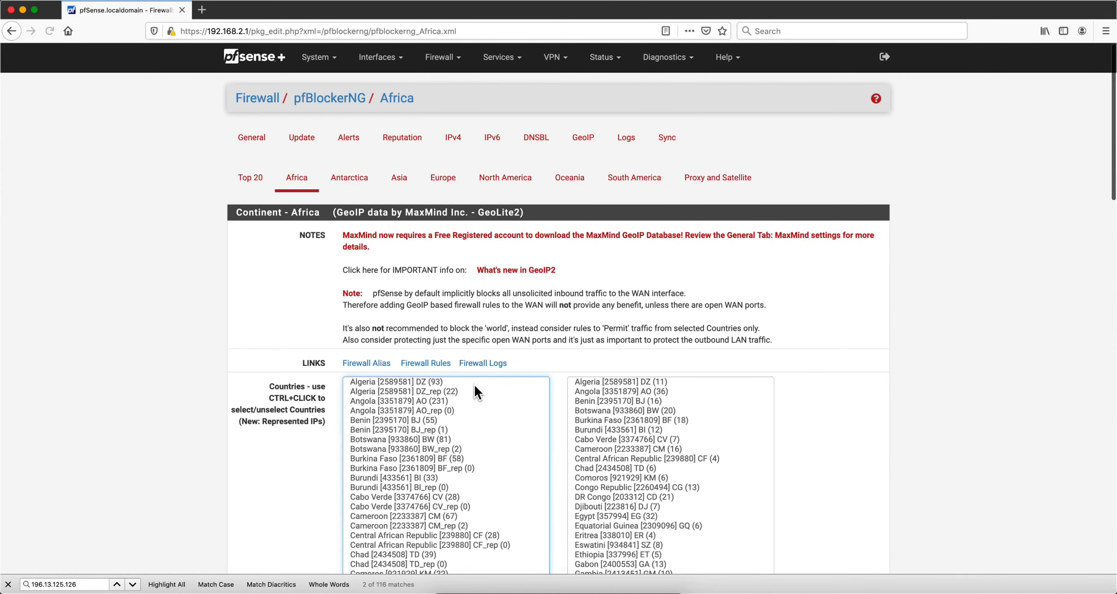
pyautogui.scroll(-10, 474, 385)
pyautogui.scroll(-3, 475, 385)
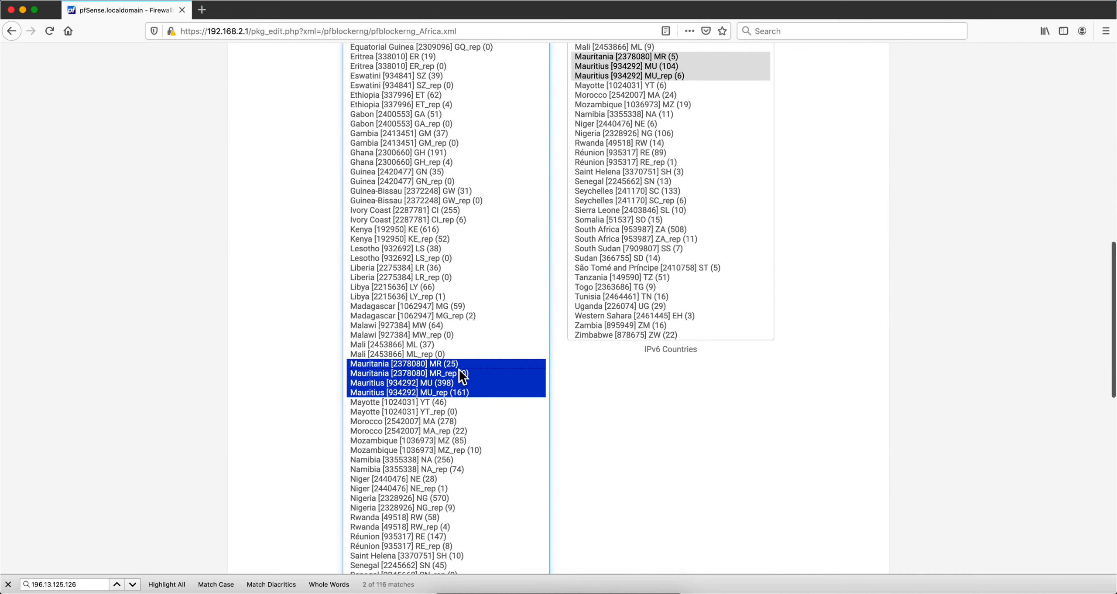
pyautogui.keyDown('super'); pyautogui.click(458, 364); pyautogui.keyUp('super')
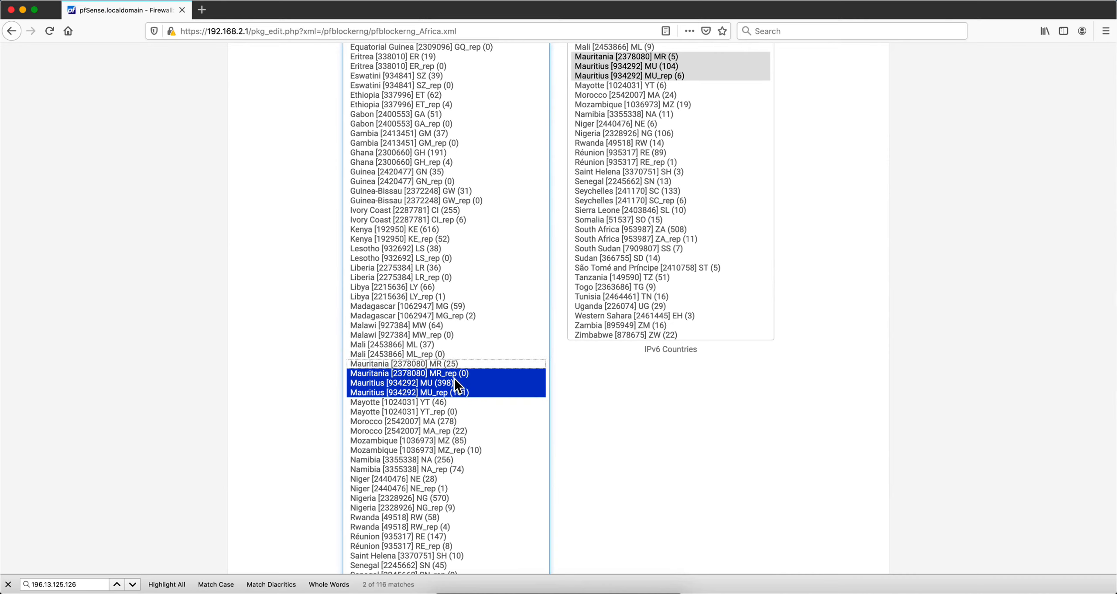
pyautogui.keyDown('super'); pyautogui.click(453, 381); pyautogui.keyUp('super')
pyautogui.keyDown('super'); pyautogui.click(455, 373); pyautogui.keyUp('super')
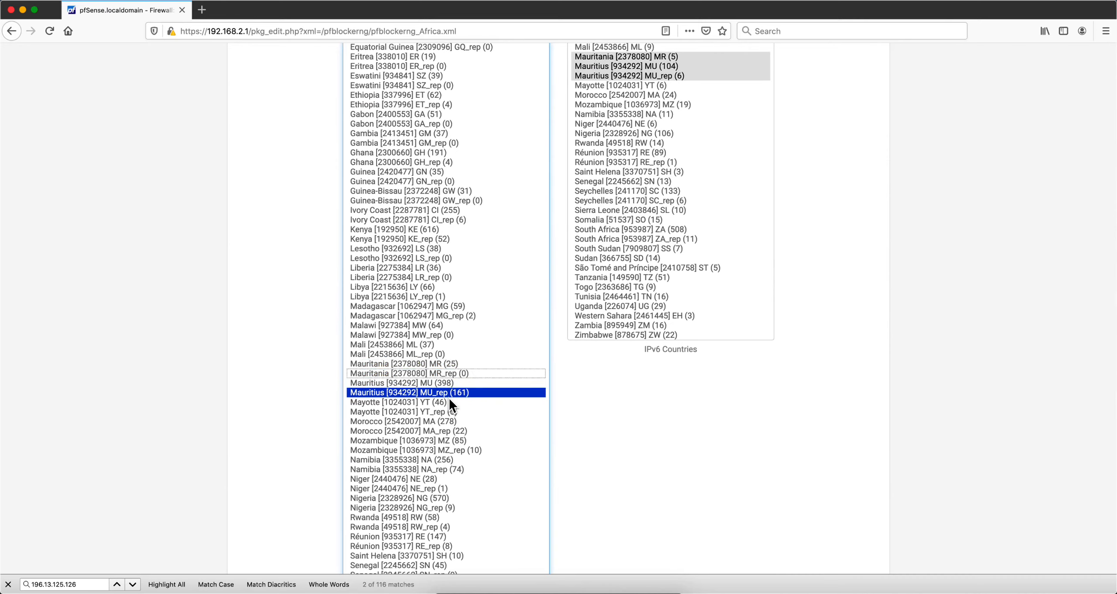
pyautogui.keyDown('super'); pyautogui.click(449, 399); pyautogui.keyUp('super')
pyautogui.keyDown('super'); pyautogui.click(450, 394); pyautogui.keyUp('super')
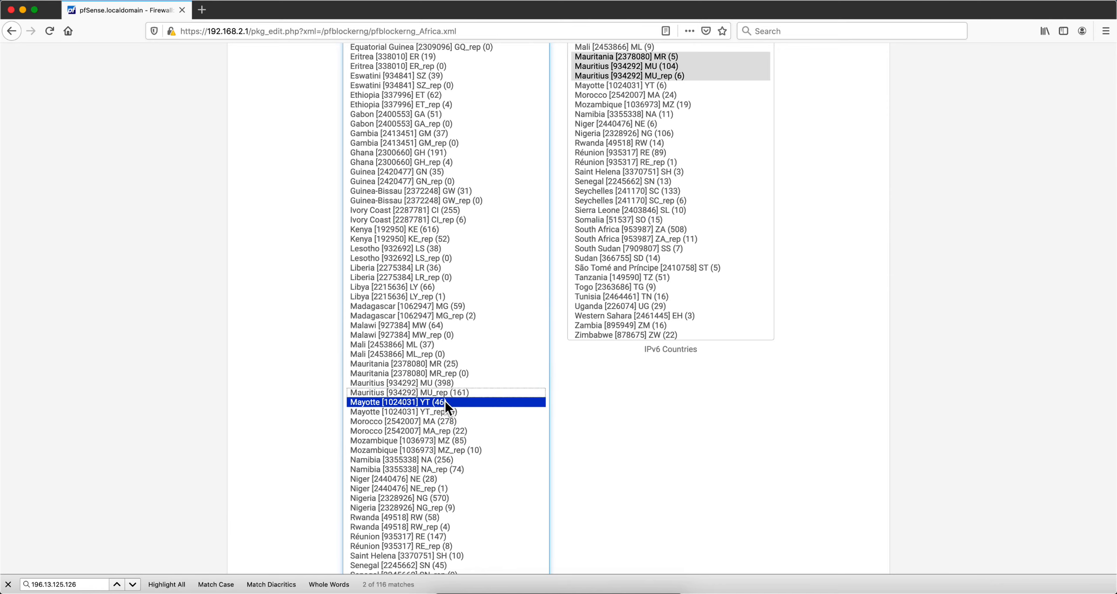
pyautogui.keyDown('super'); pyautogui.click(445, 402); pyautogui.keyUp('super')
# Deselect the Mauritania and Mauritius entries in the IPv6 countries list
pyautogui.scroll(5, 735, 236)
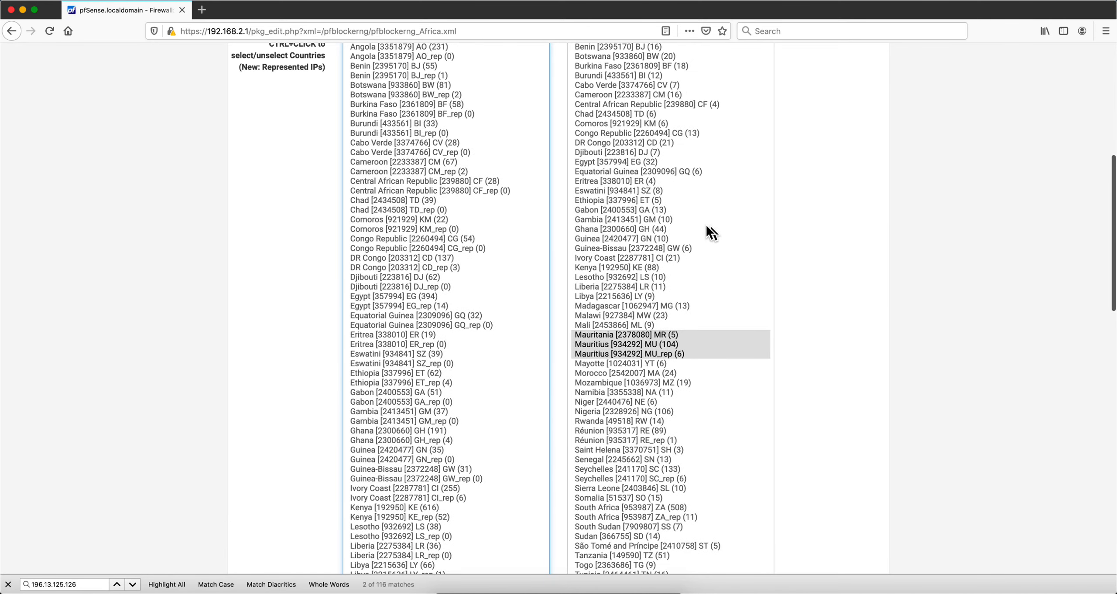
pyautogui.keyDown('super'); pyautogui.click(678, 335); pyautogui.keyUp('super')
pyautogui.keyDown('super'); pyautogui.click(677, 346); pyautogui.keyUp('super')
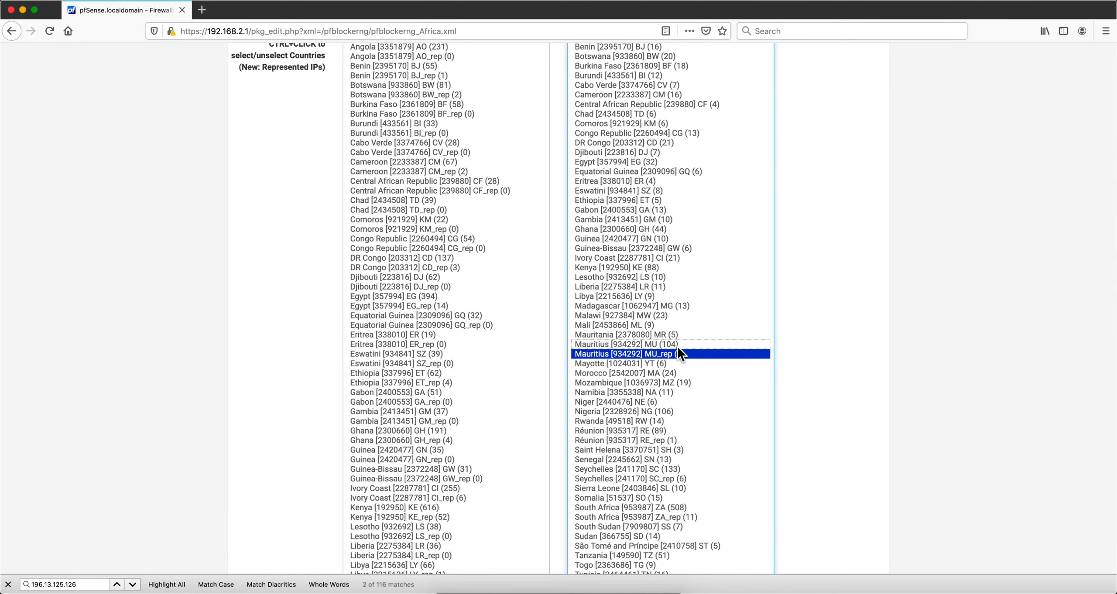
pyautogui.keyDown('super'); pyautogui.click(681, 355); pyautogui.keyUp('super')
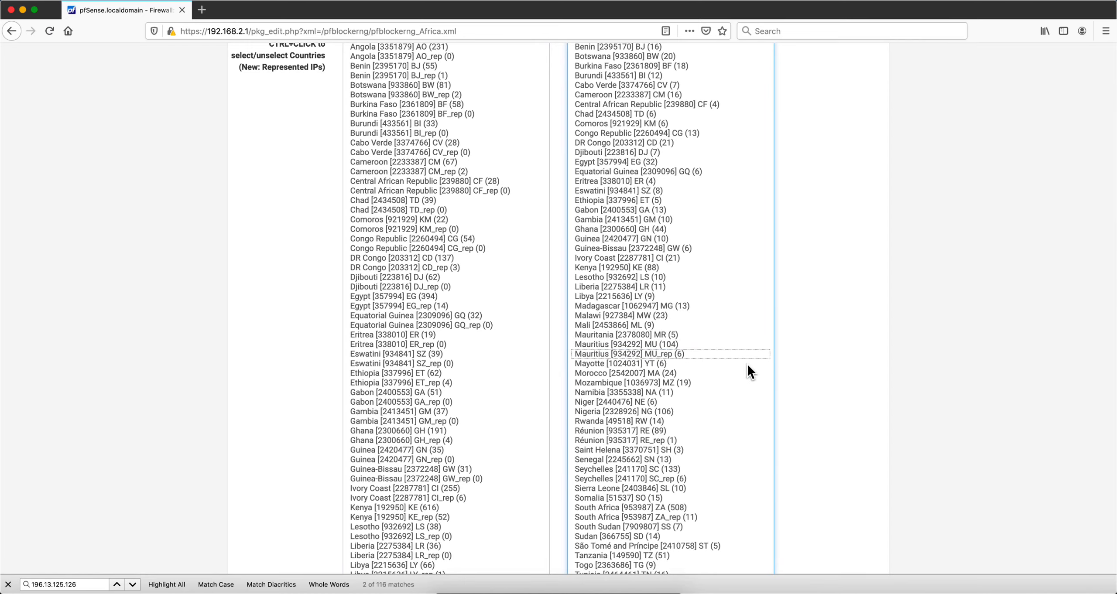
# Save the Africa GeoIP settings
pyautogui.scroll(-10, 740, 364)
pyautogui.scroll(15, 740, 364)
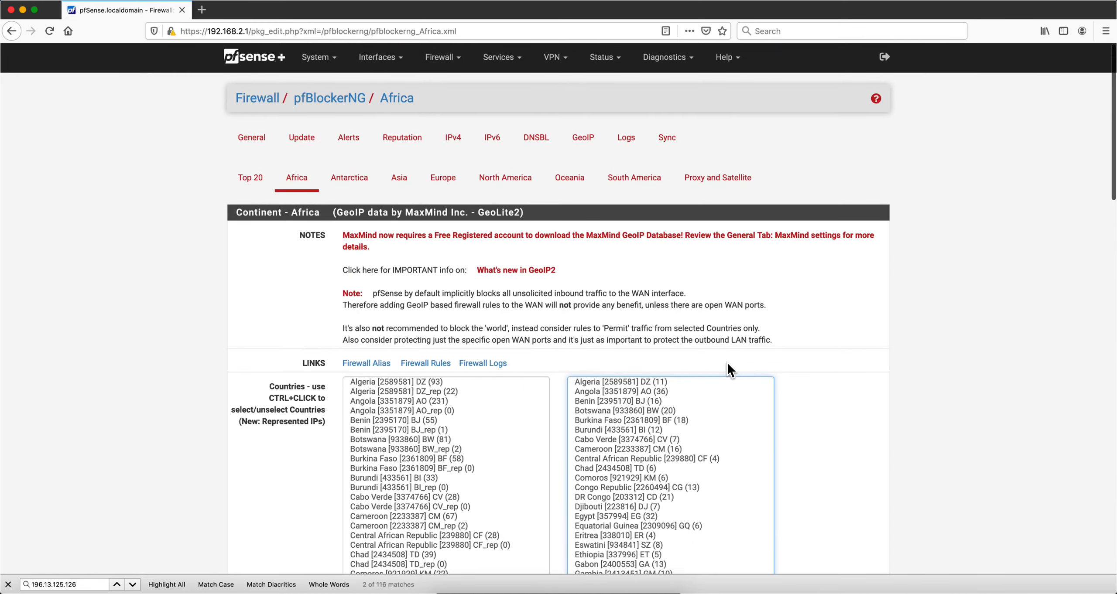
pyautogui.scroll(-20, 735, 369)
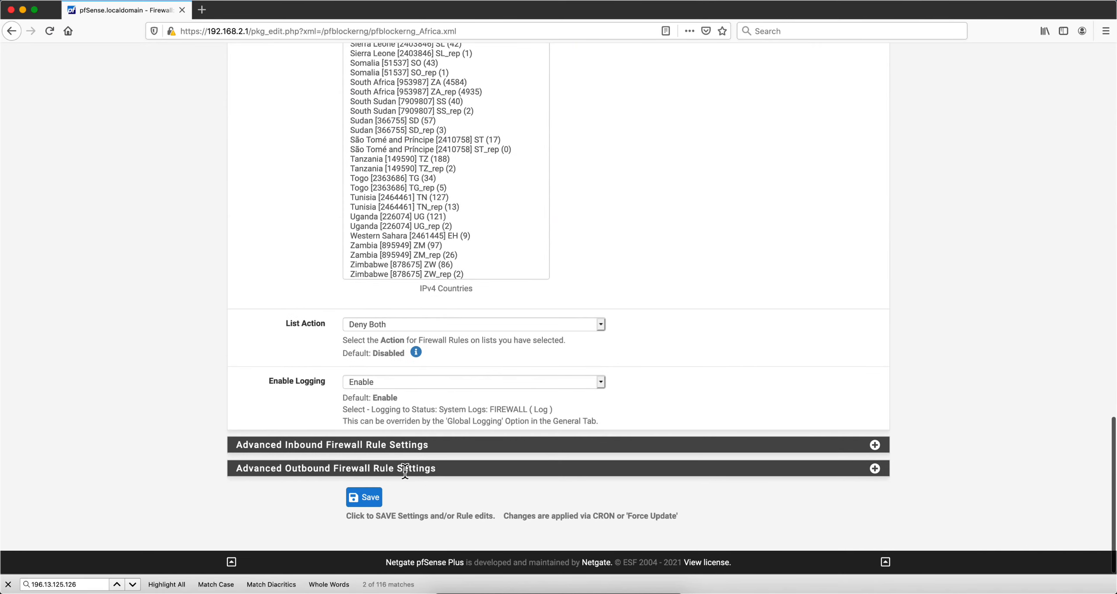
pyautogui.click(368, 499)
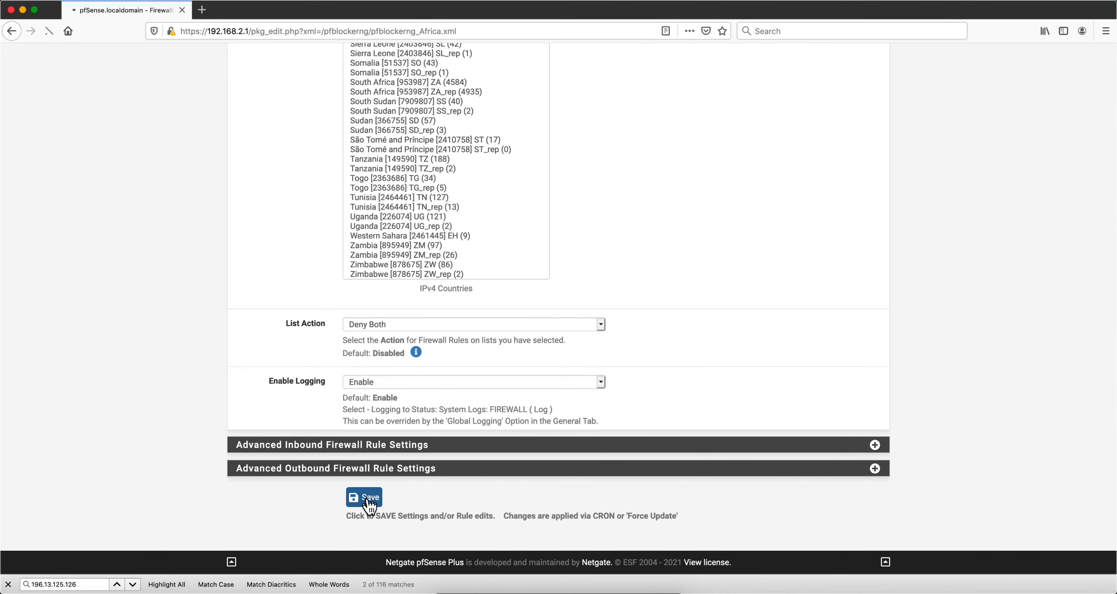
# Review the Africa page's List Action setting and the country lists
pyautogui.click(600, 325)
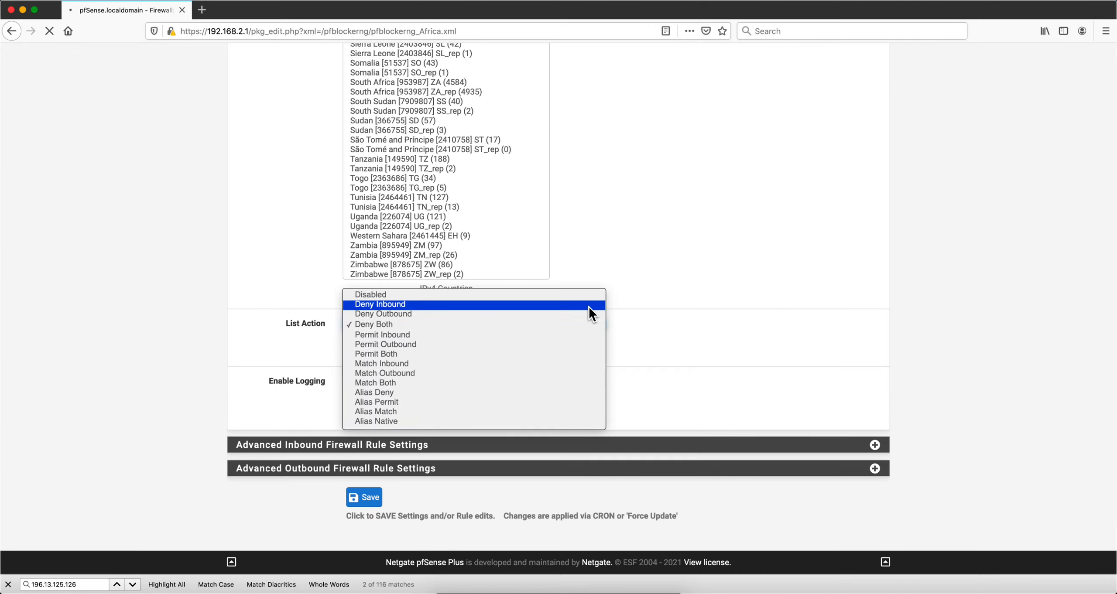
pyautogui.click(696, 306)
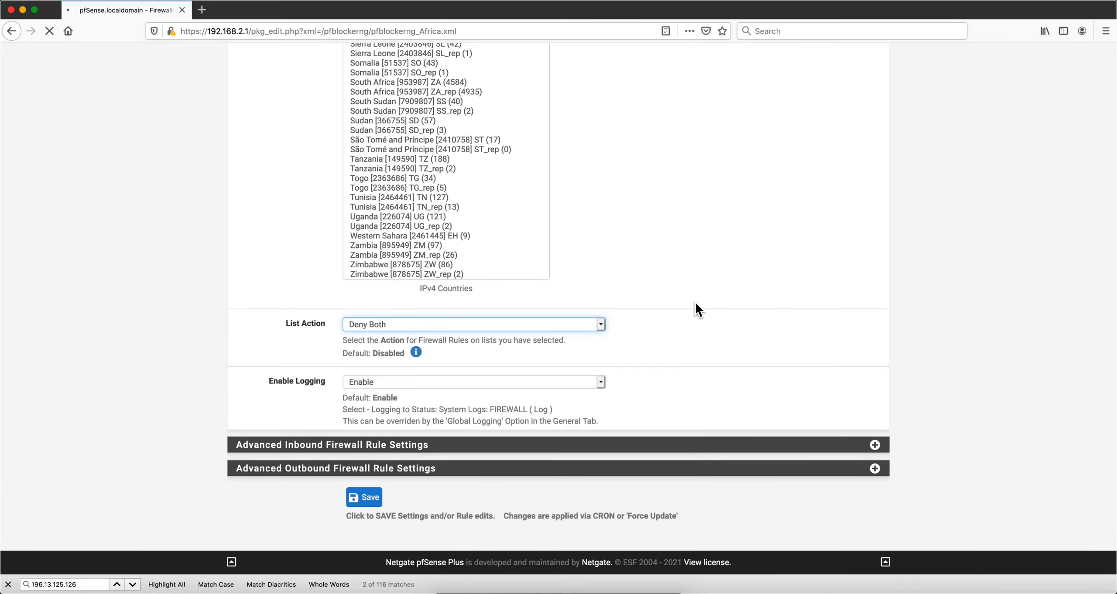
pyautogui.scroll(5, 695, 305)
pyautogui.scroll(10, 695, 302)
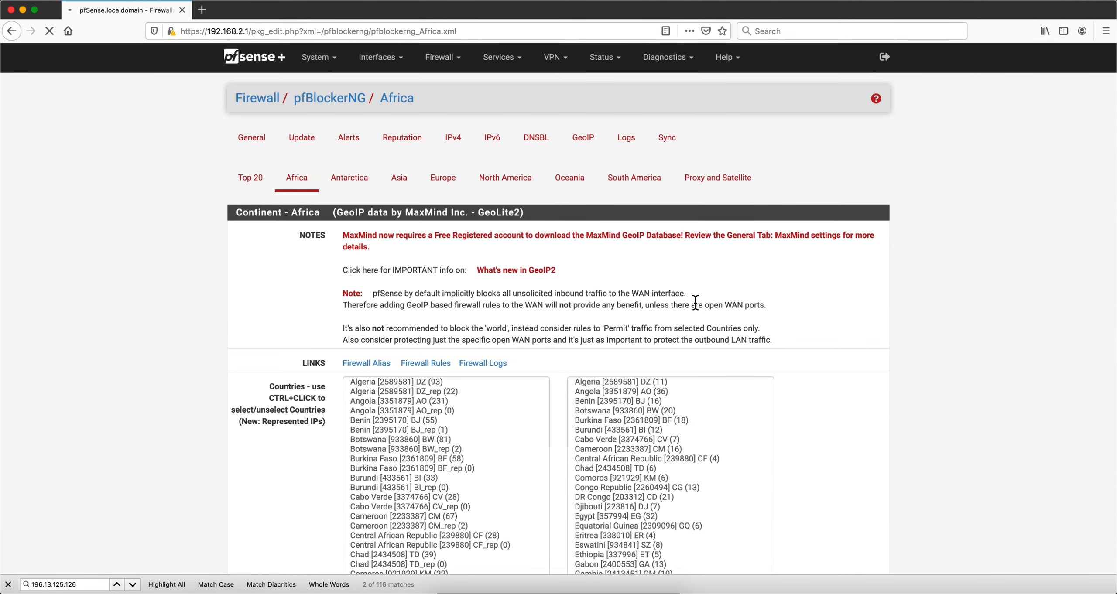
pyautogui.scroll(-20, 653, 334)
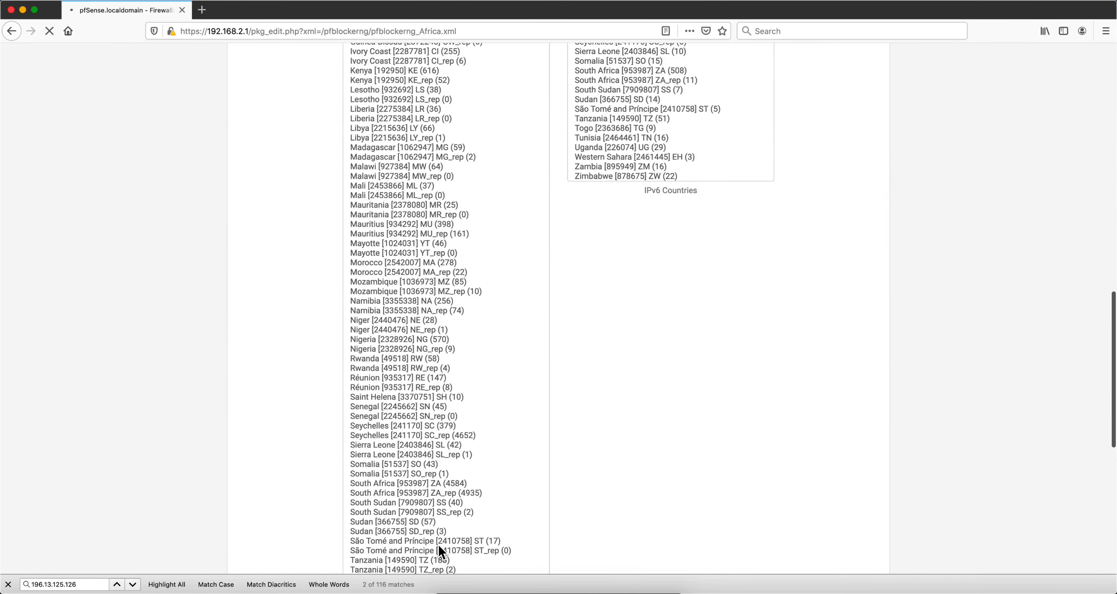
pyautogui.click(365, 548)
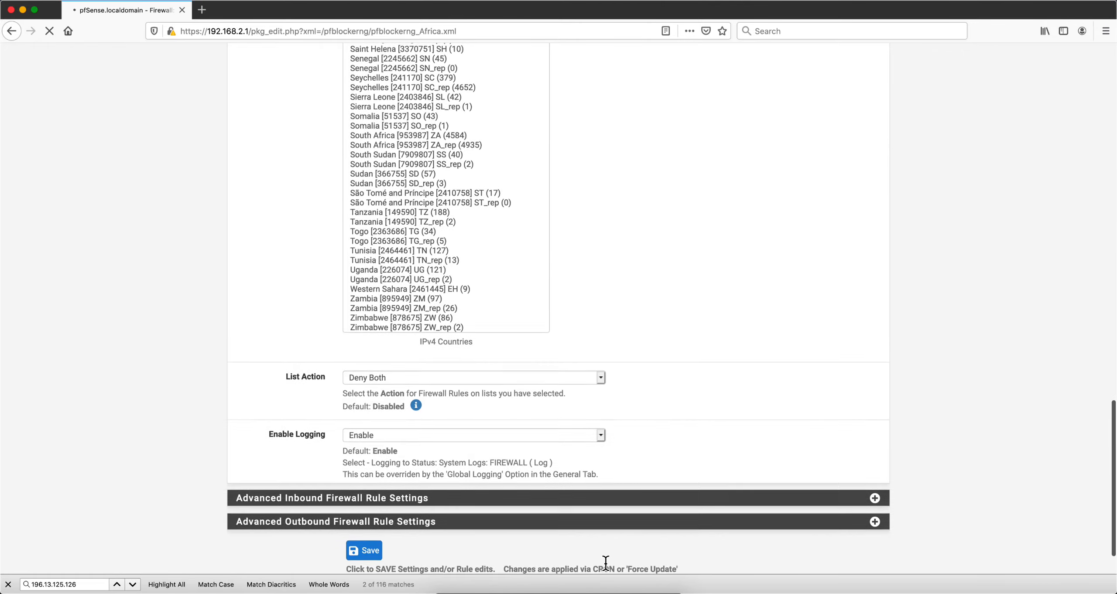
pyautogui.scroll(15, 605, 563)
pyautogui.scroll(2, 606, 563)
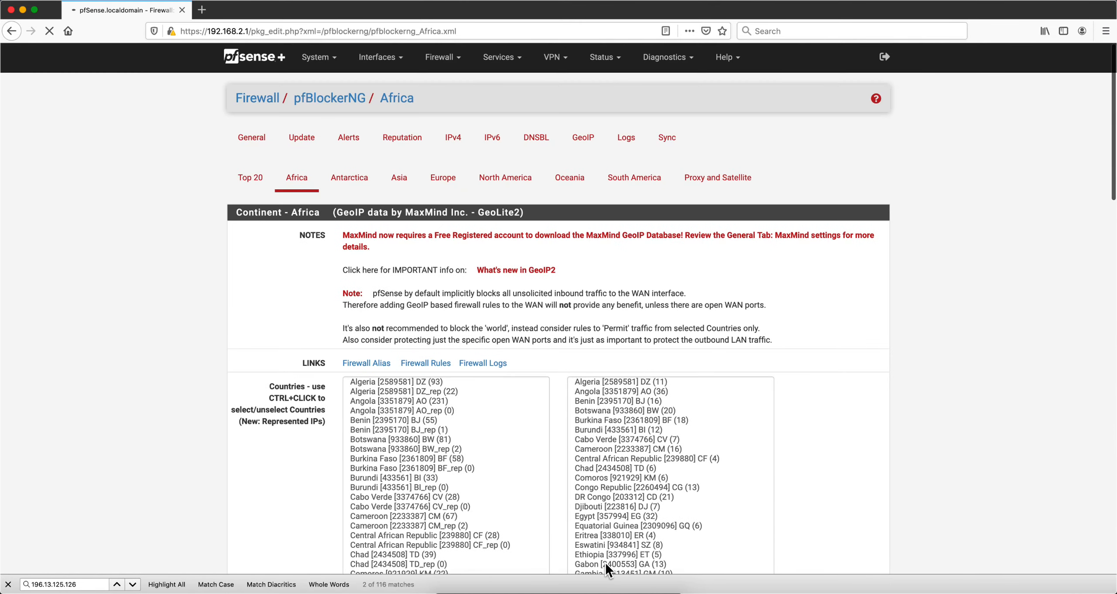